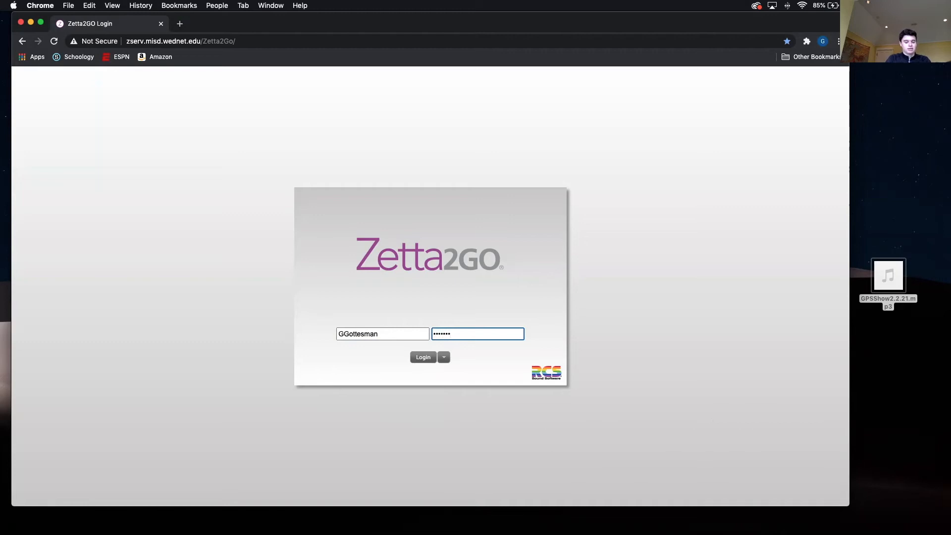
# - Log in with the credentials already filled in, then apply the Five Panel Heavy Bottom layout
pyautogui.press('Return')
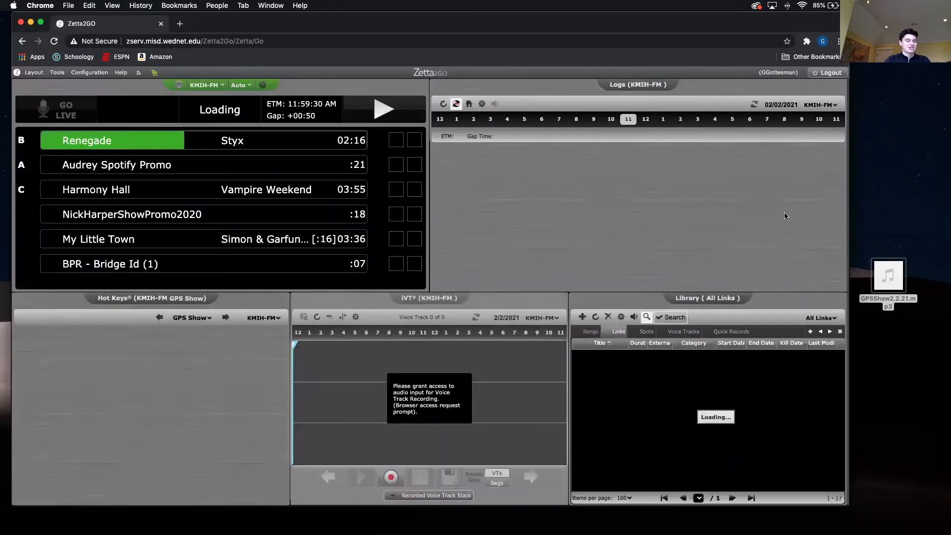
pyautogui.moveTo(895, 277); pyautogui.dragTo(900, 258)
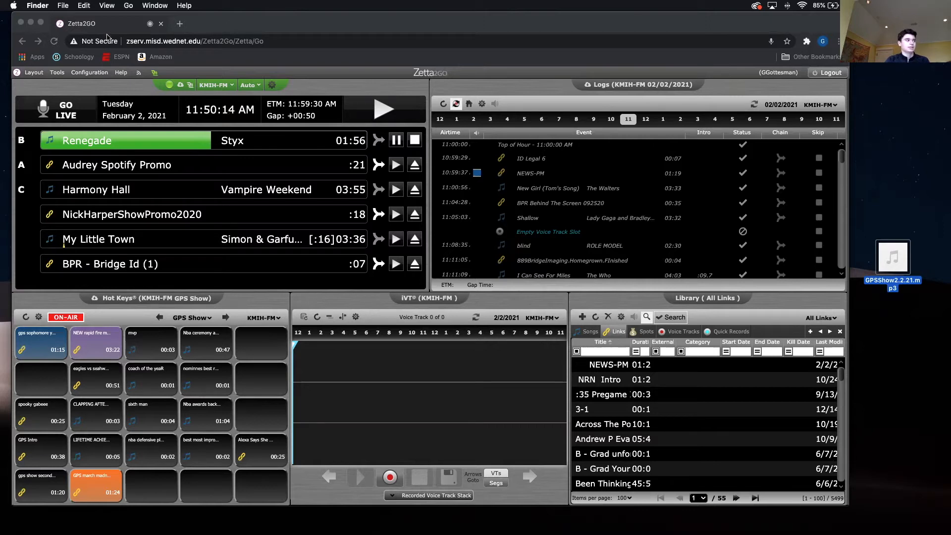
pyautogui.click(245, 21)
pyautogui.click(34, 72)
pyautogui.moveTo(50, 104)
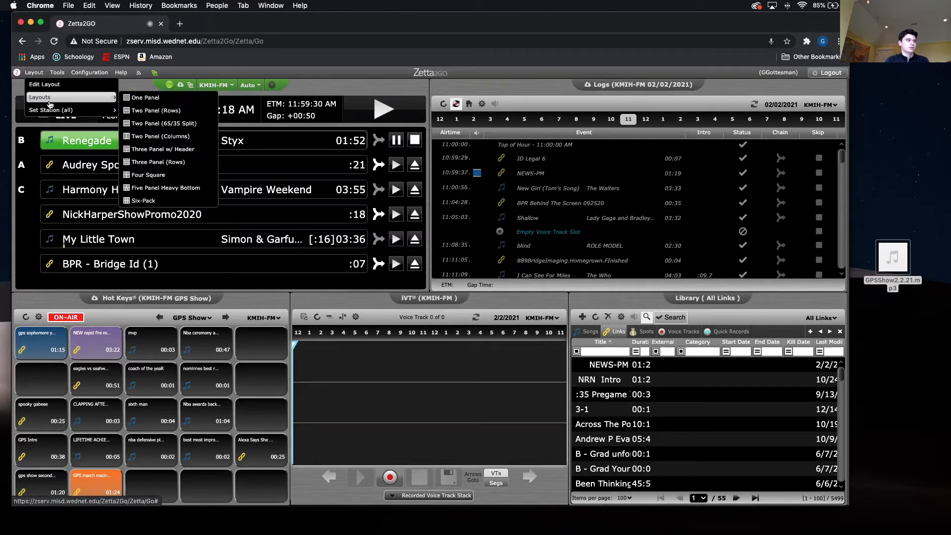
pyautogui.click(148, 187)
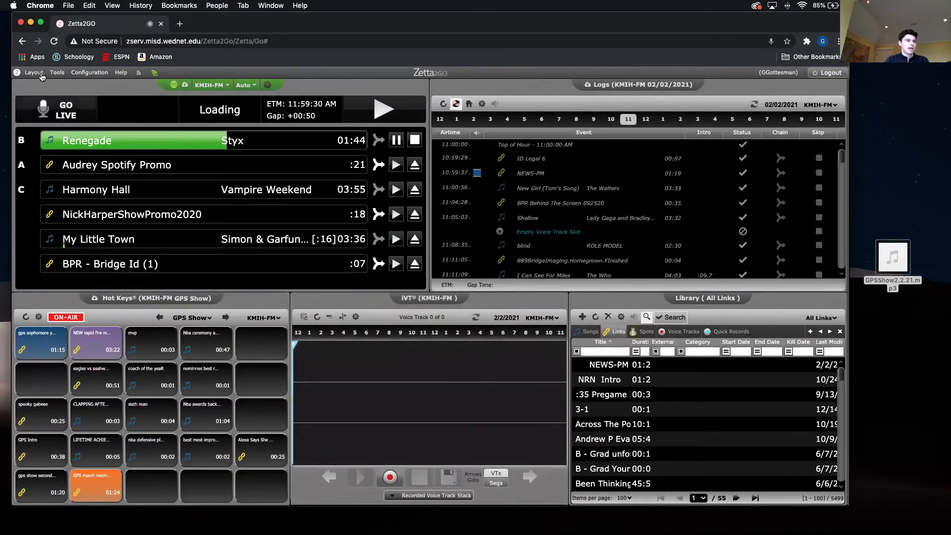
# - Create a new link in the library's Links category and attach GPSShow2.2.21.mp3 from the Desktop as its media file
pyautogui.click(590, 331)
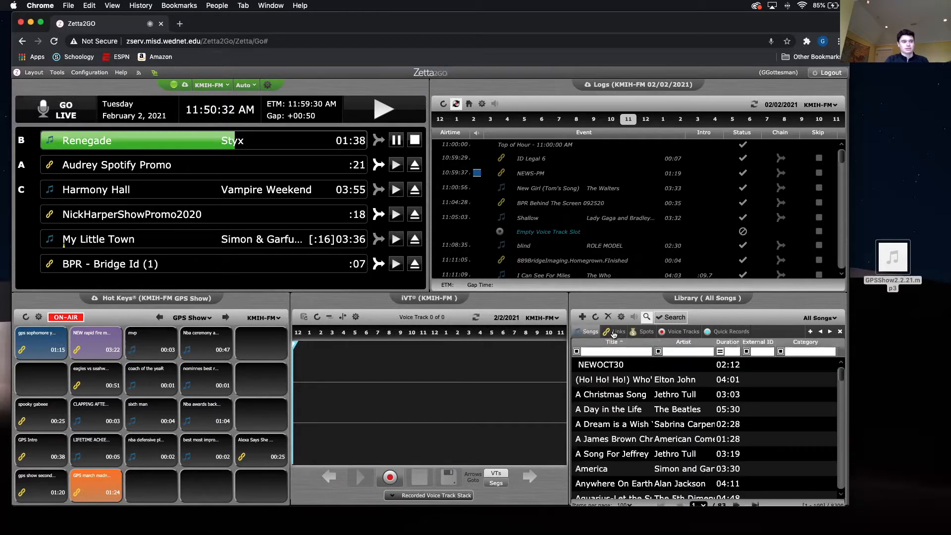
pyautogui.click(614, 332)
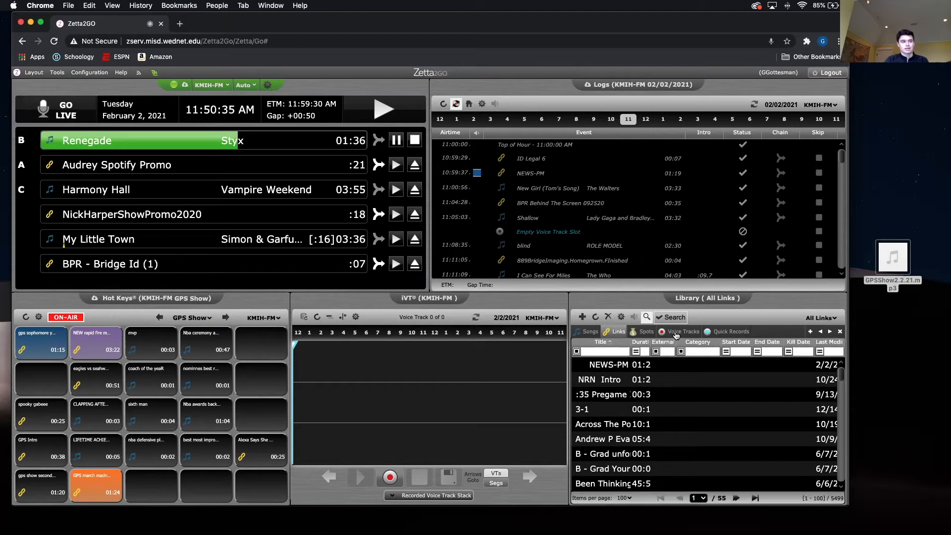
pyautogui.click(582, 318)
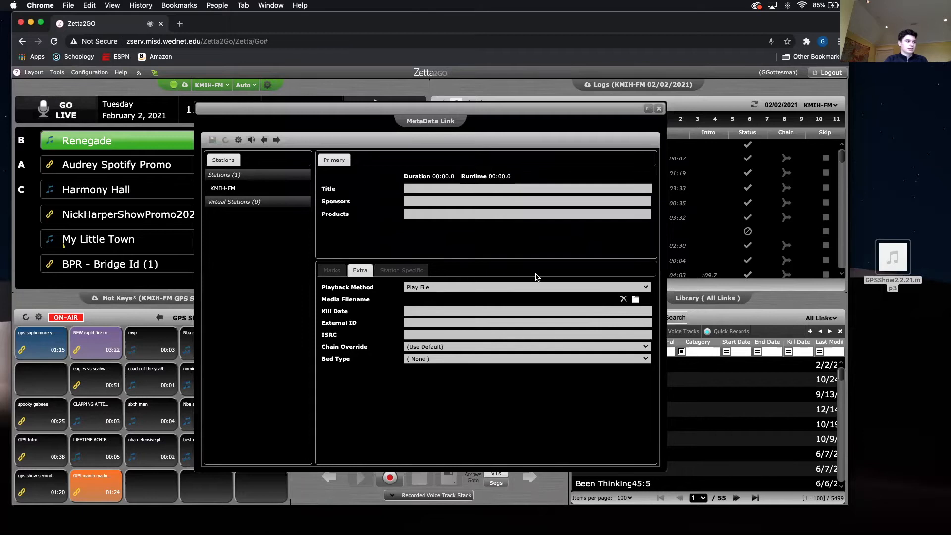
pyautogui.click(636, 300)
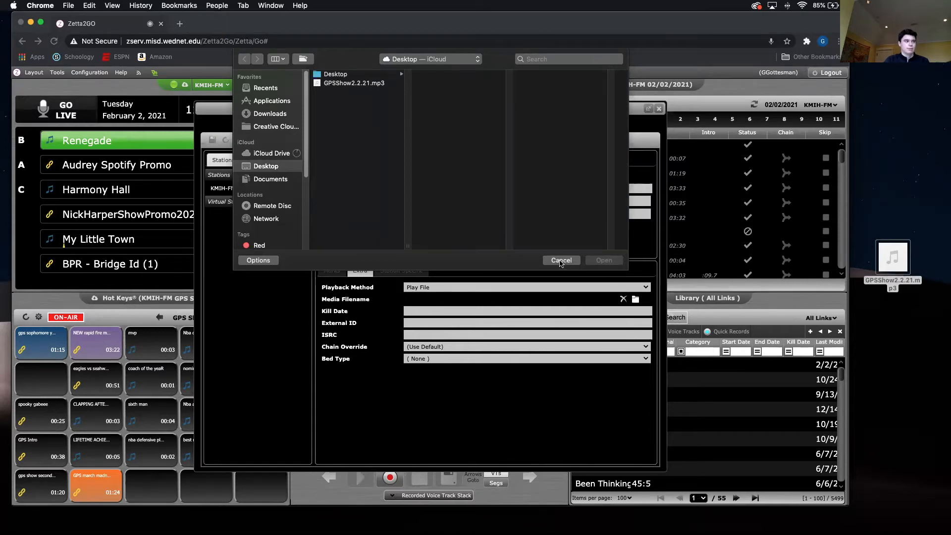
pyautogui.doubleClick(341, 84)
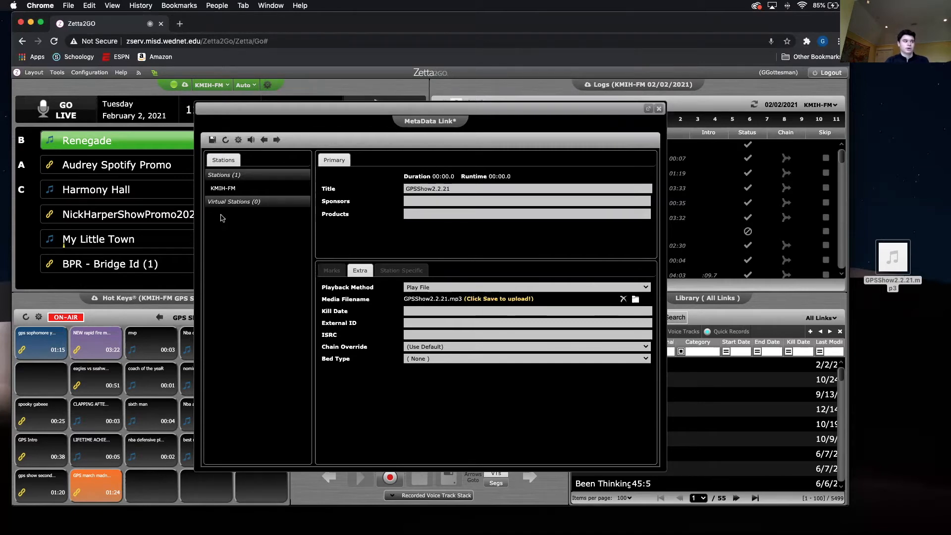
# - Make the new link active for the KMIH-FM station in its station-specific settings
pyautogui.click(224, 188)
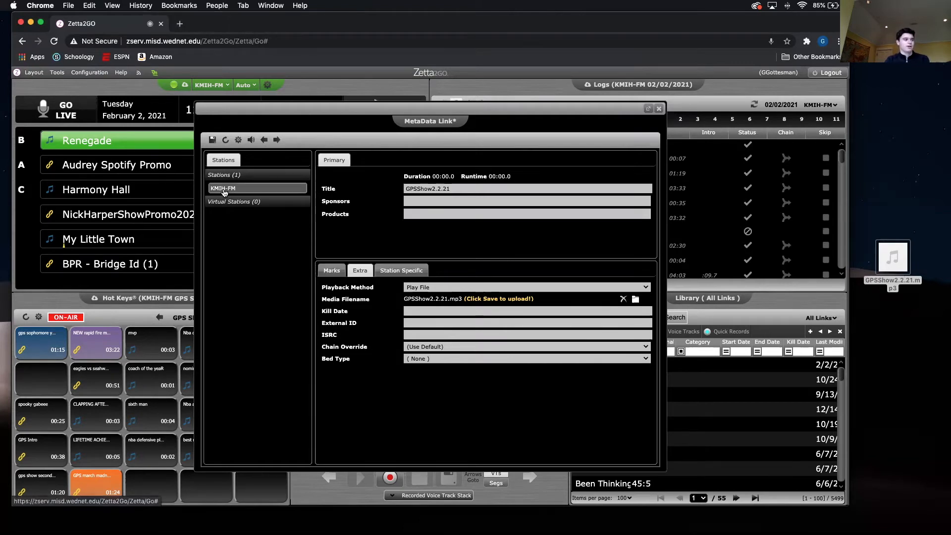
pyautogui.click(407, 271)
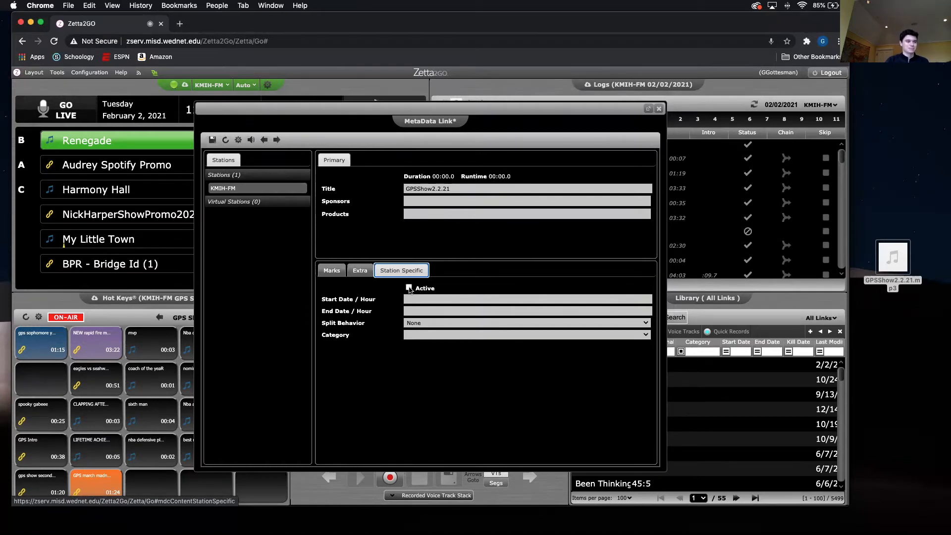
pyautogui.click(410, 288)
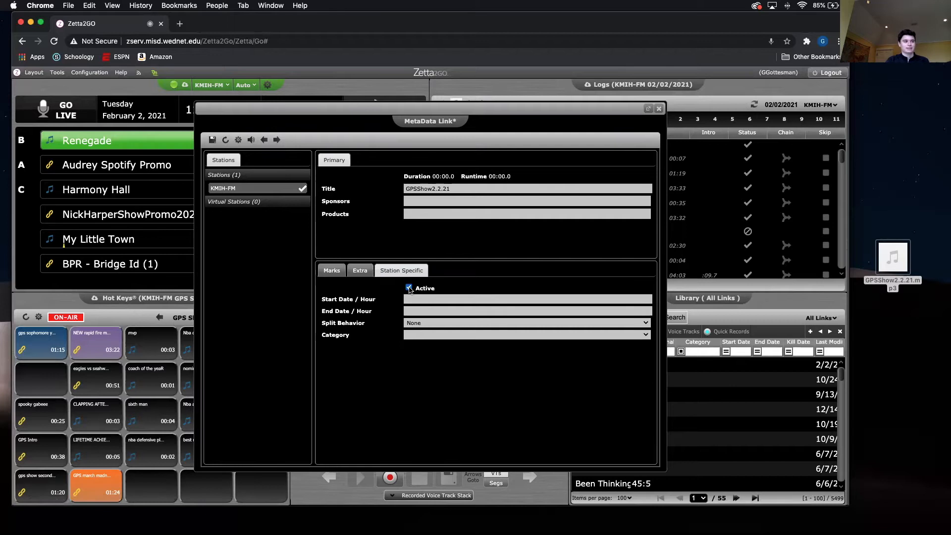
# - Review the link's marks, title and extra settings, save it to upload the audio, and close its metadata card
pyautogui.click(343, 271)
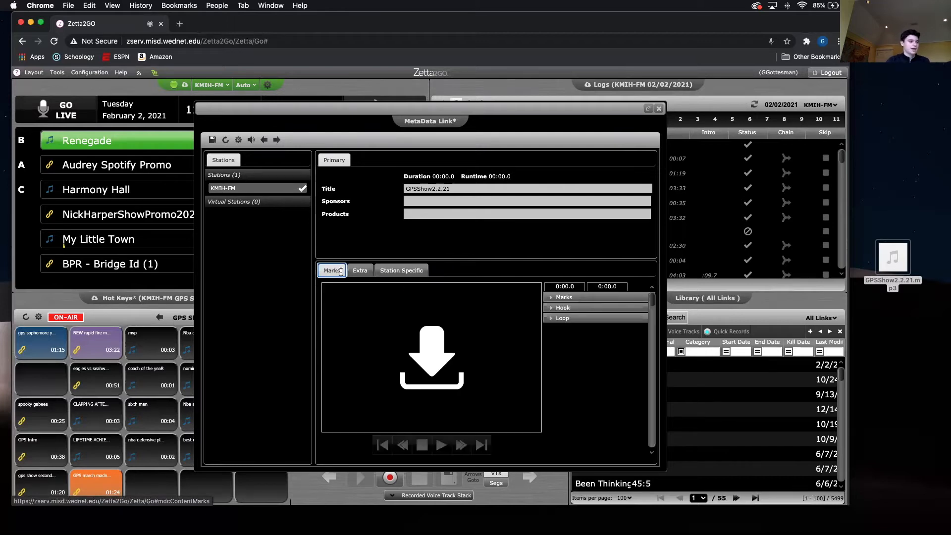
pyautogui.click(446, 366)
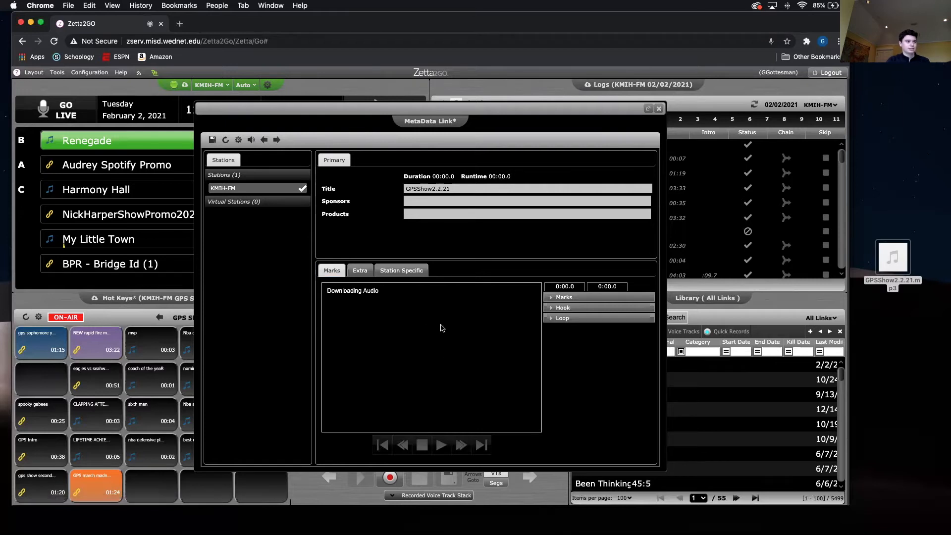
pyautogui.click(456, 189)
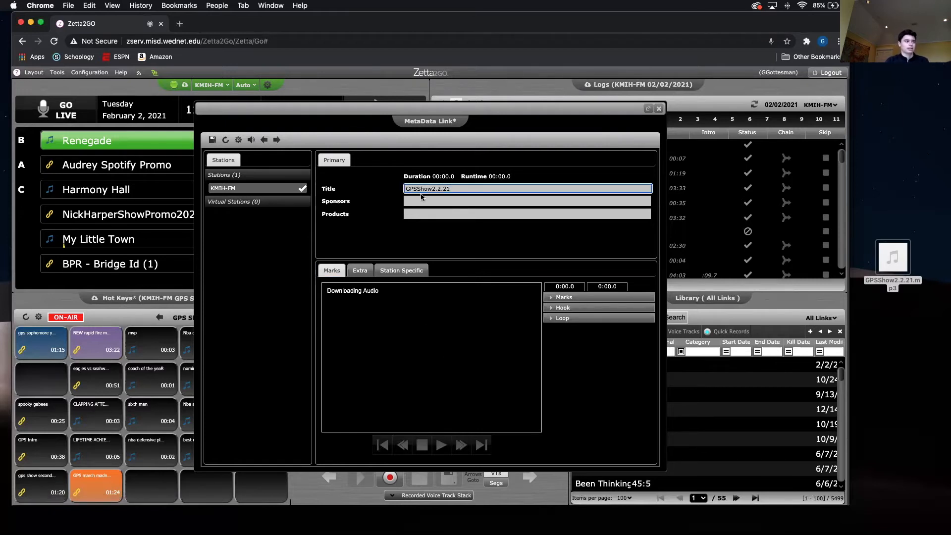
pyautogui.click(360, 271)
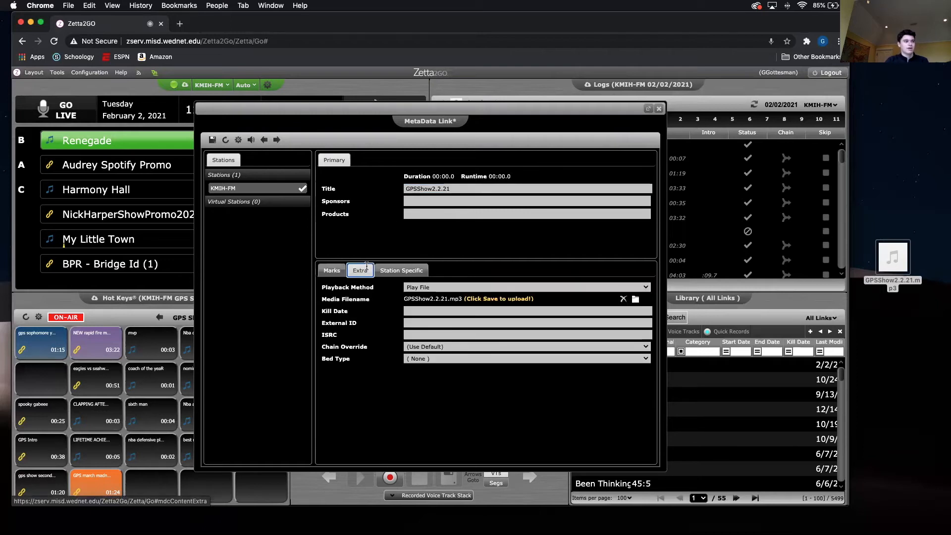
pyautogui.click(212, 139)
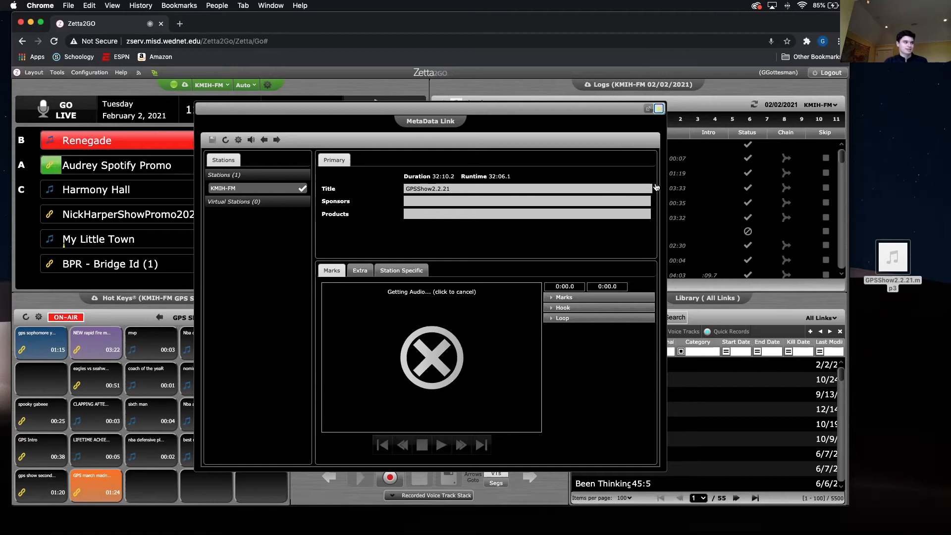
pyautogui.click(660, 109)
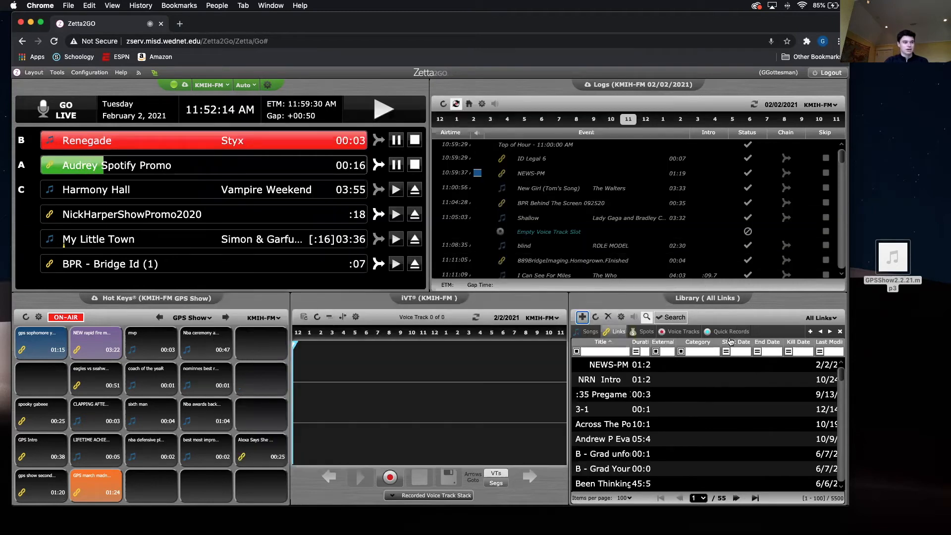
# - Search the library links by title for GPSShow2.2.21 and widen the Duration column to read the show's length
pyautogui.click(597, 352)
pyautogui.write('GP')
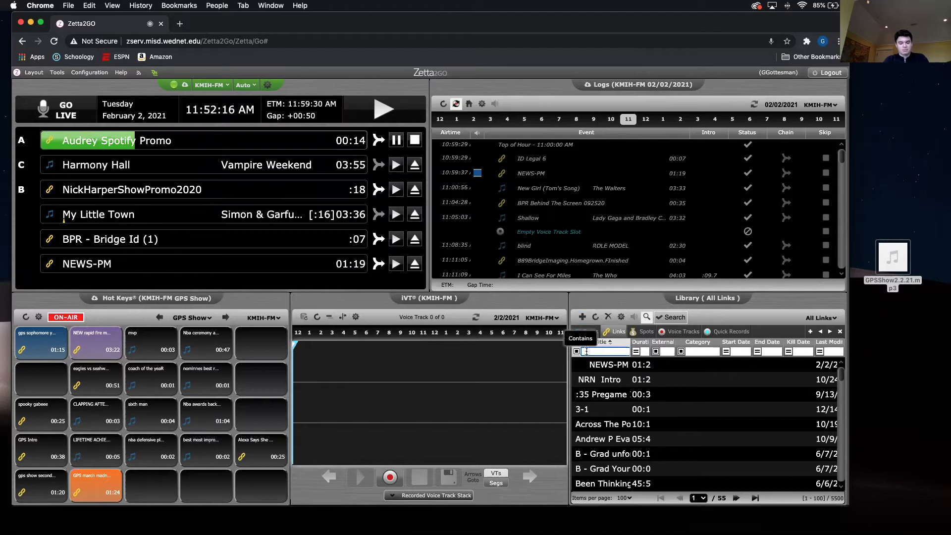
pyautogui.write('SS')
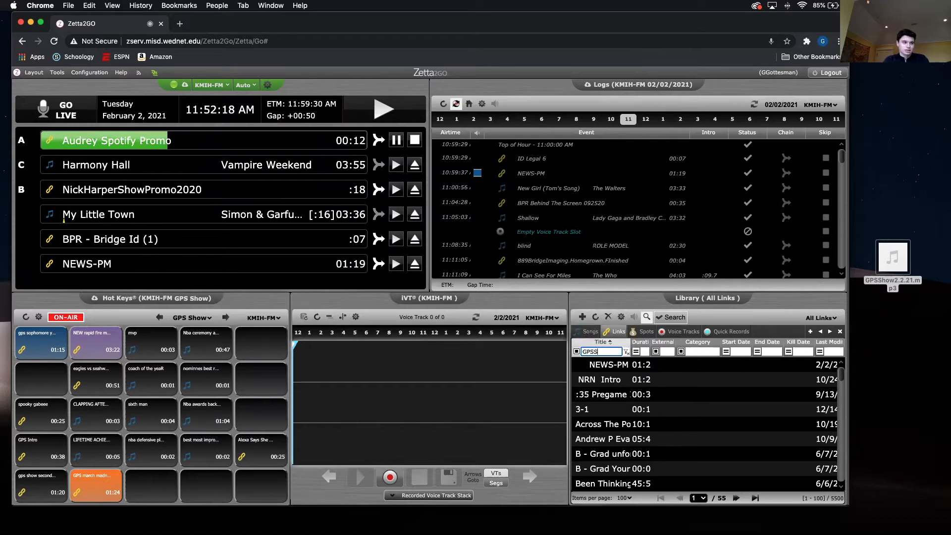
pyautogui.write('how2.2.21')
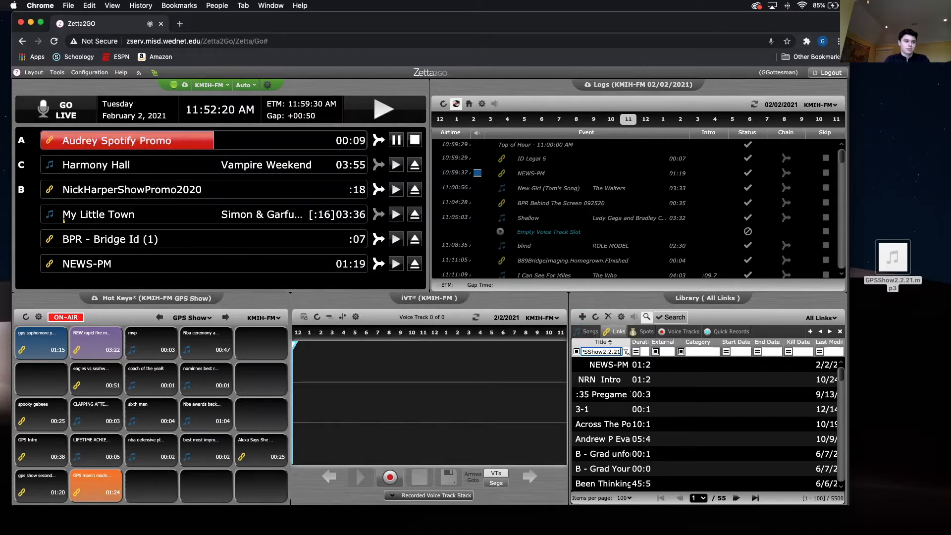
pyautogui.press('Return')
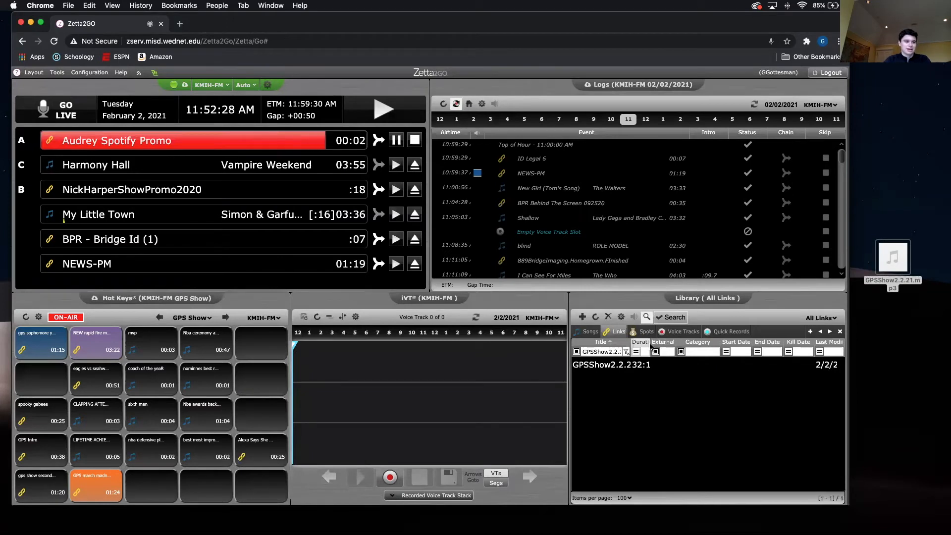
pyautogui.moveTo(650, 342); pyautogui.dragTo(662, 342)
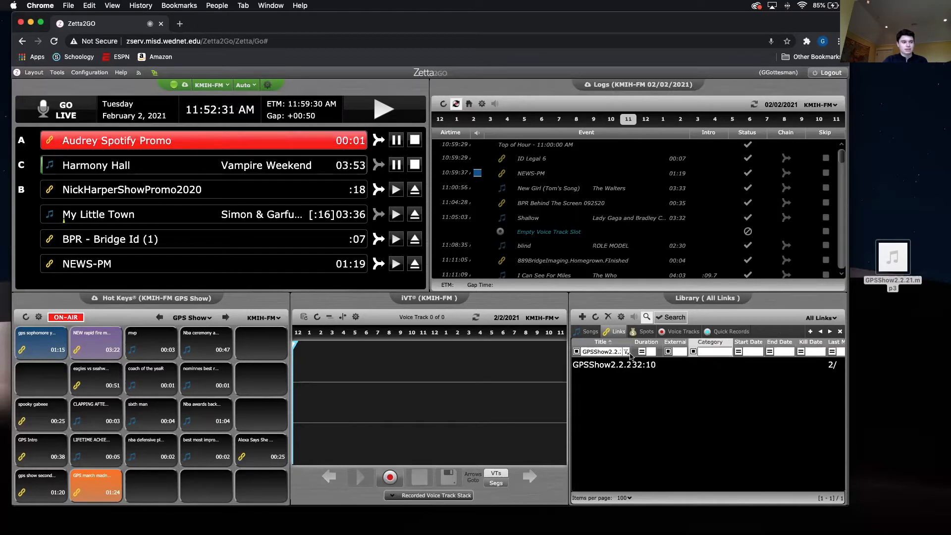
# - Clear the title filter, sort the links by last modified with the newest first, and select GPSShow2.2.21
pyautogui.click(626, 352)
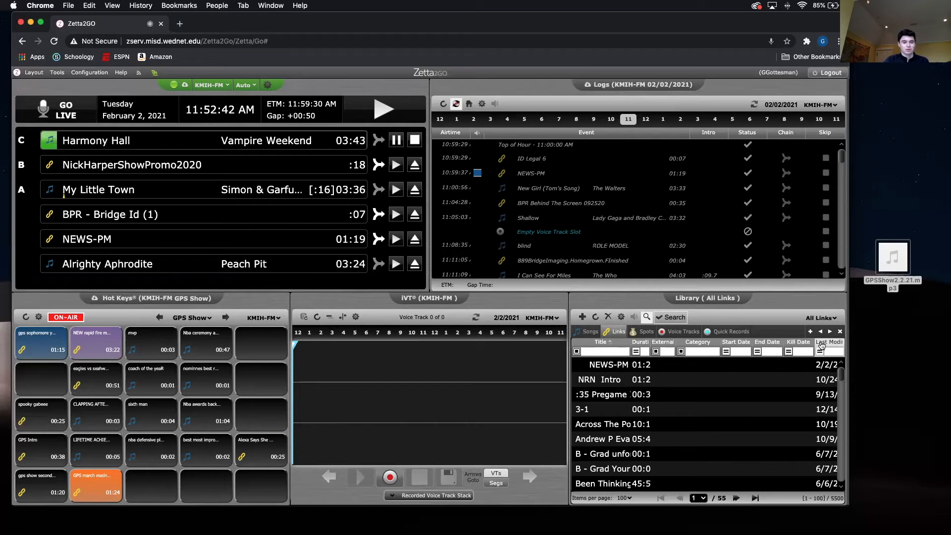
pyautogui.click(822, 345)
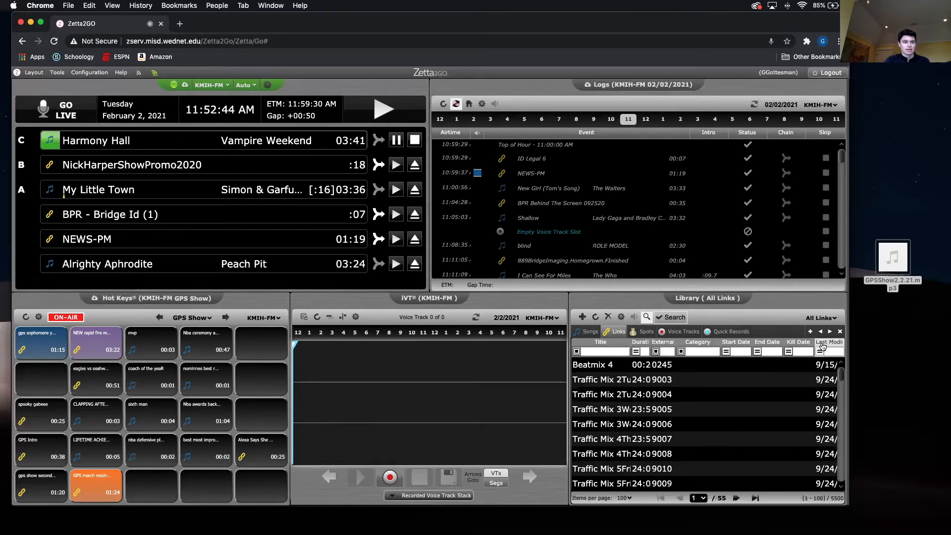
pyautogui.click(822, 346)
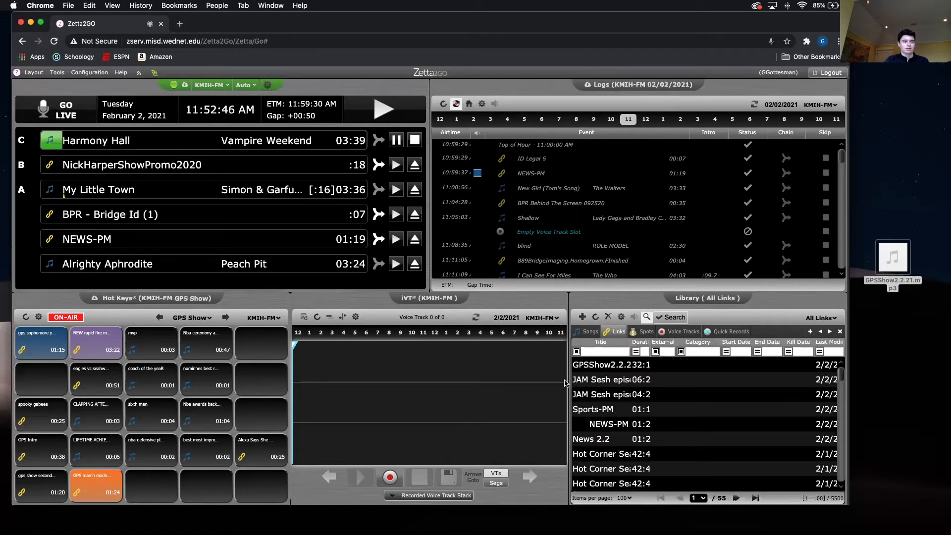
pyautogui.click(601, 366)
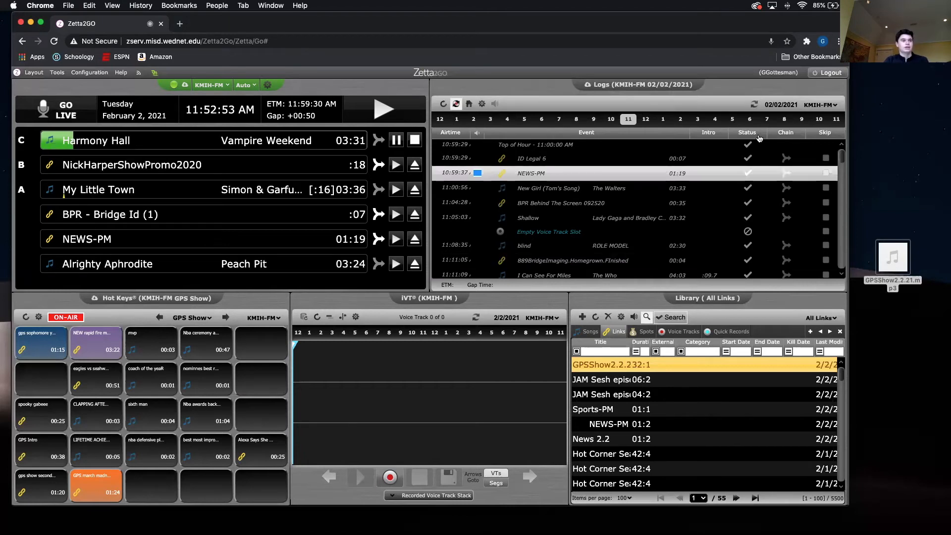
# - Open the 5 PM hour of the 02/02/2021 log and insert the GPSShow2.2.21 link directly after Dark Days
pyautogui.click(771, 105)
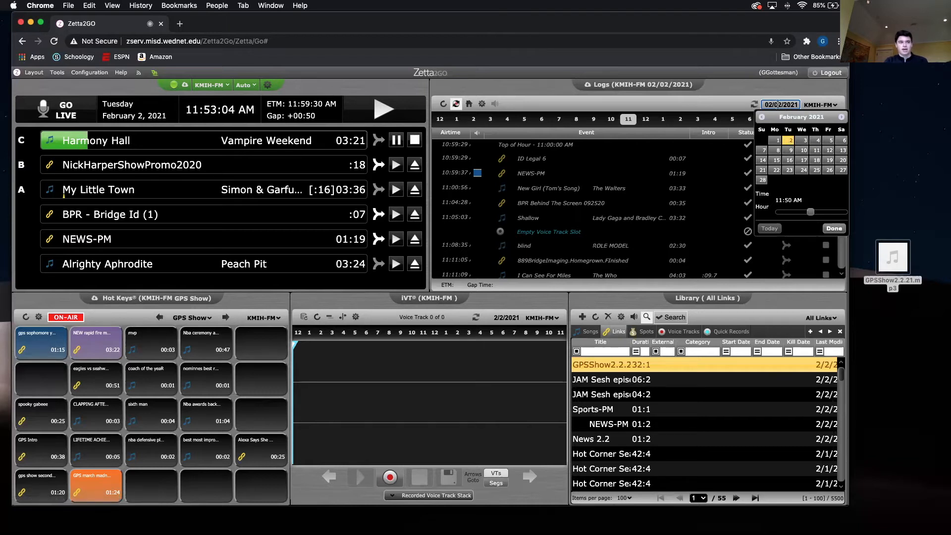
pyautogui.click(825, 229)
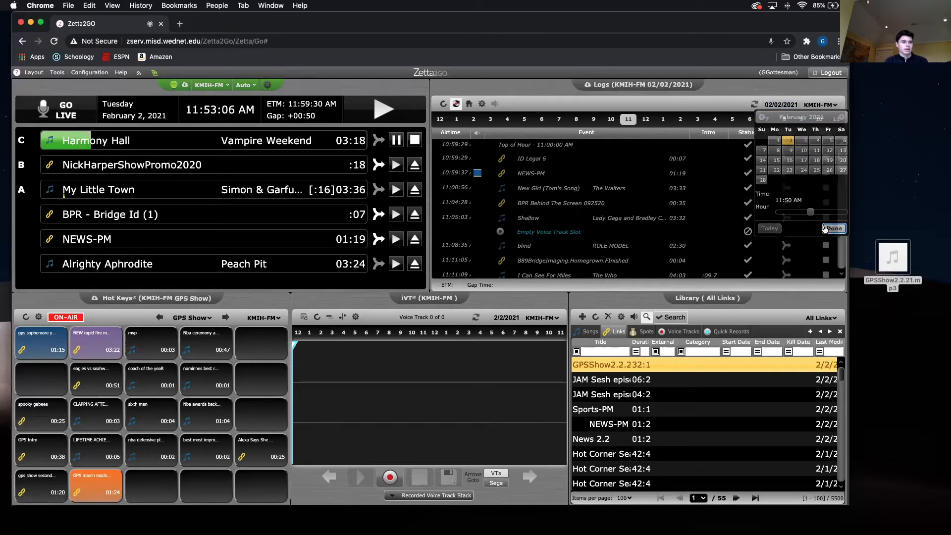
pyautogui.click(733, 120)
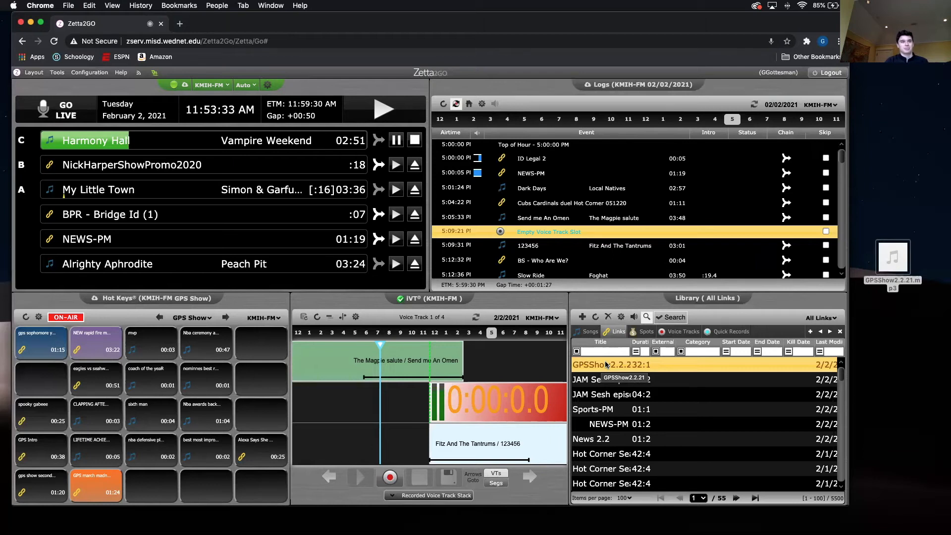
pyautogui.moveTo(604, 364); pyautogui.dragTo(615, 183)
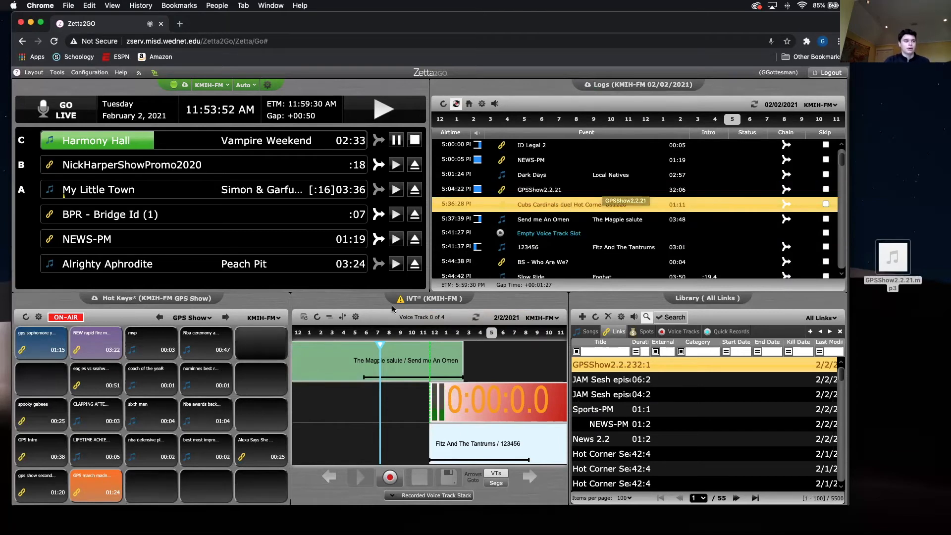
# - Mark every event after GPSShow2.2.21 as skipped, from Cubs Cardinals duel Hot Corner 051220 through the 5:15:00 PM exact time marker
pyautogui.scroll(-5, 634, 228)
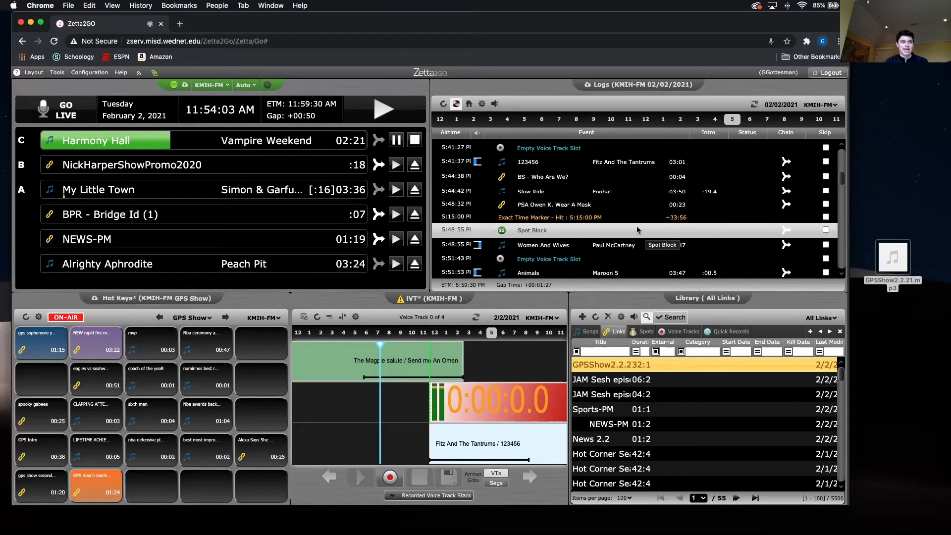
pyautogui.scroll(3, 637, 228)
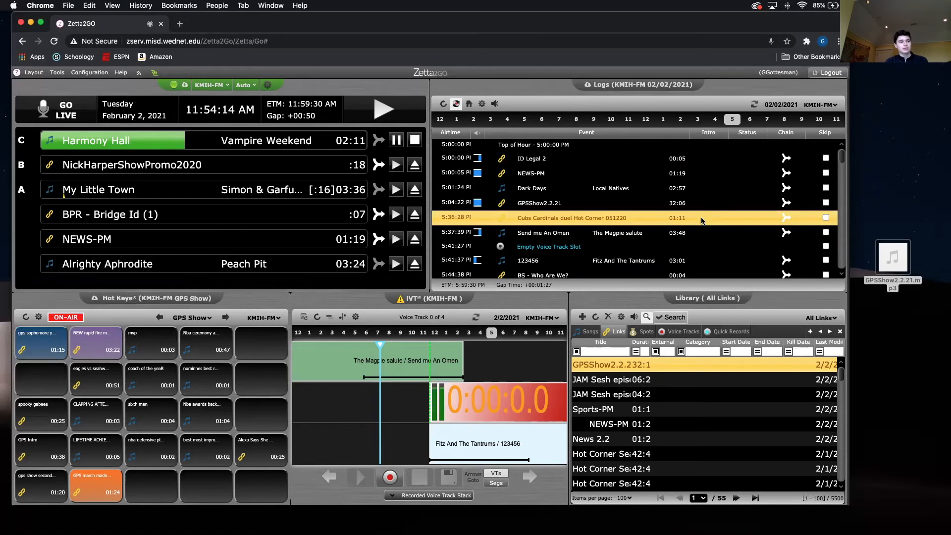
pyautogui.click(826, 218)
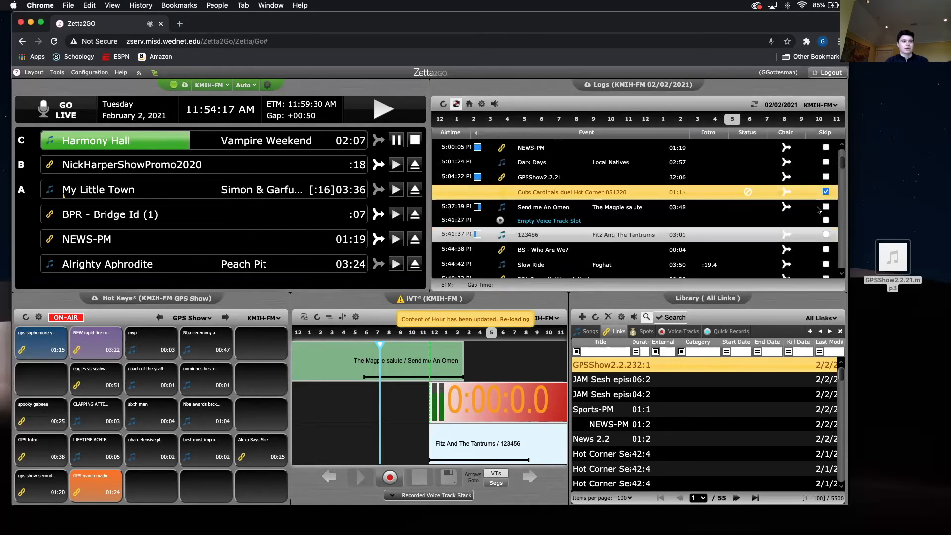
pyautogui.click(825, 207)
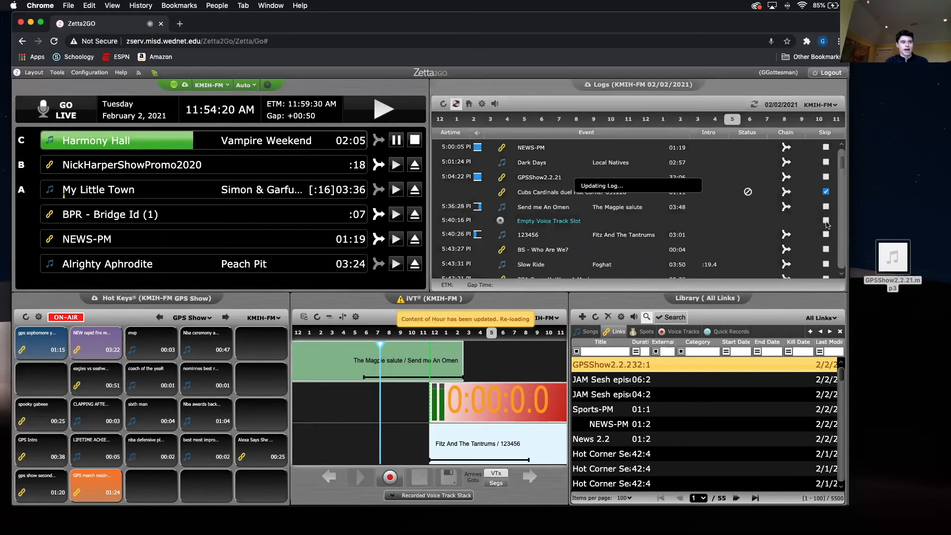
pyautogui.click(826, 220)
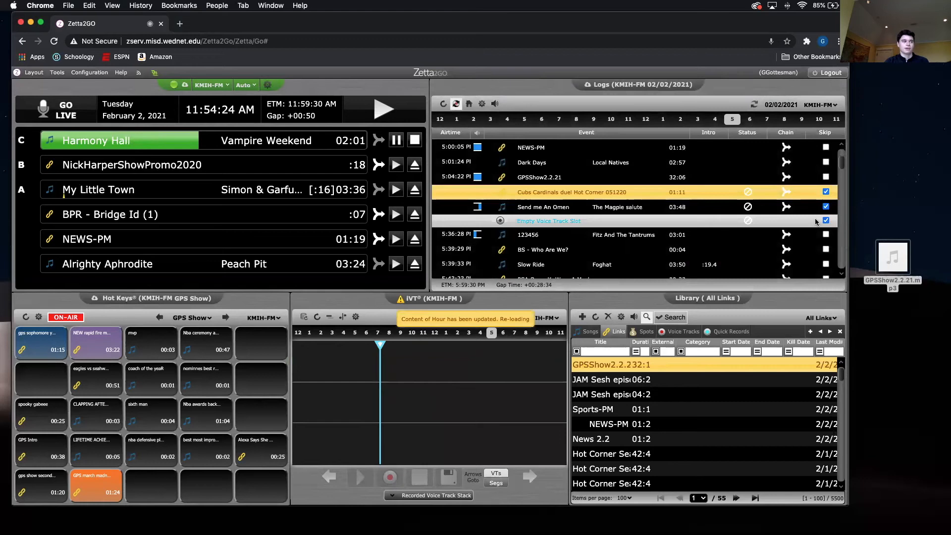
pyautogui.click(825, 229)
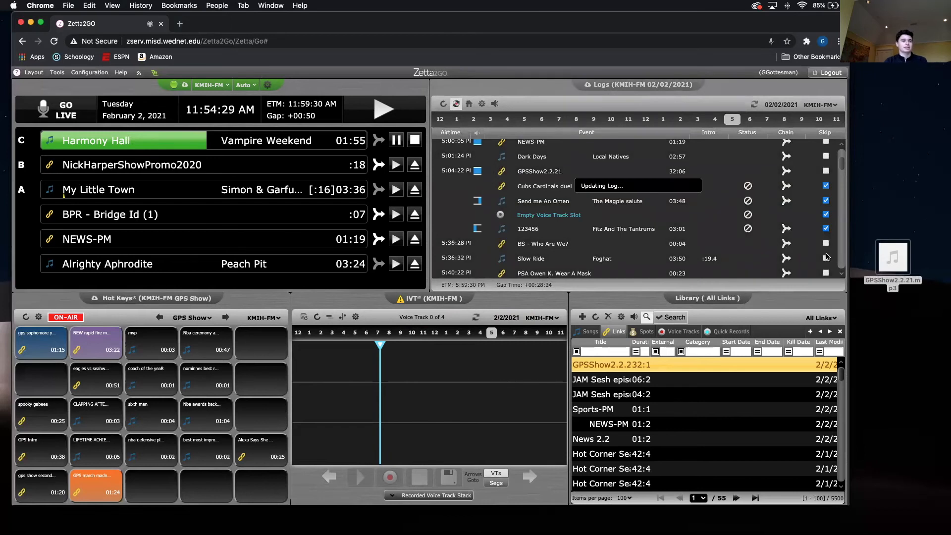
pyautogui.click(826, 259)
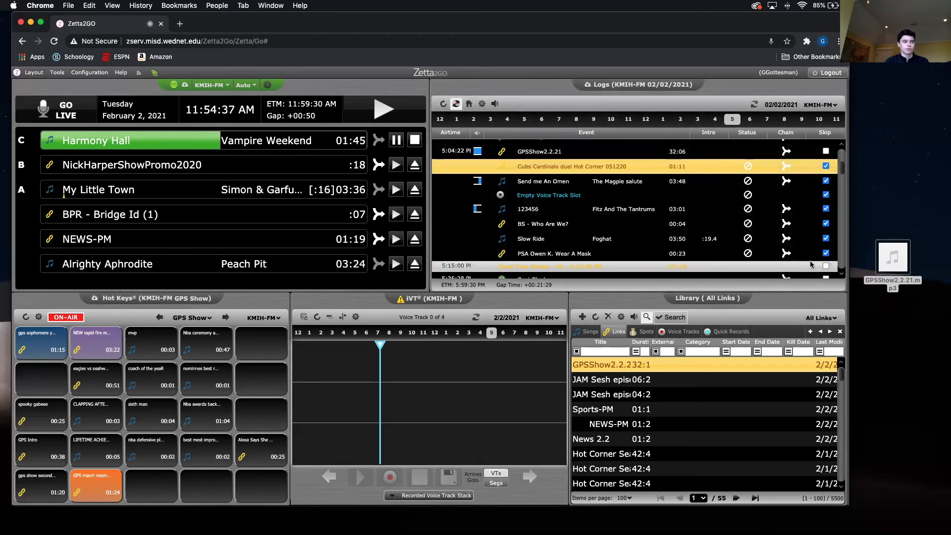
pyautogui.click(825, 267)
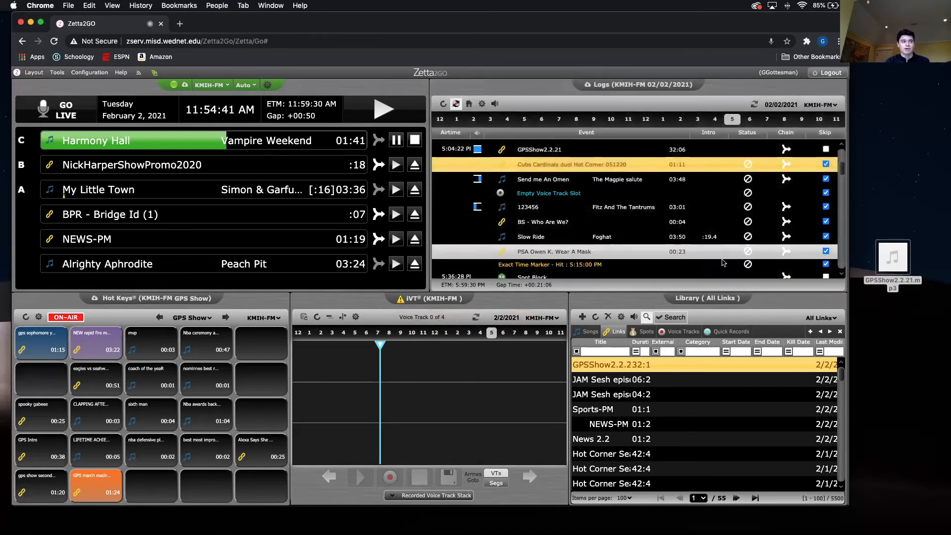
# - Mark the following events as skipped, from the Spot Block before Women And Wives through the 5:28:00 PM exact time marker
pyautogui.scroll(-1, 733, 252)
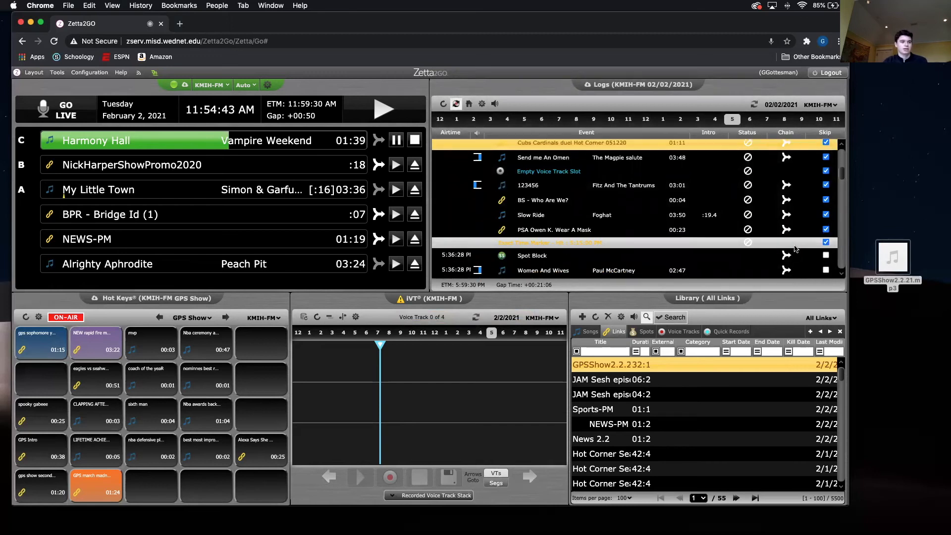
pyautogui.click(826, 256)
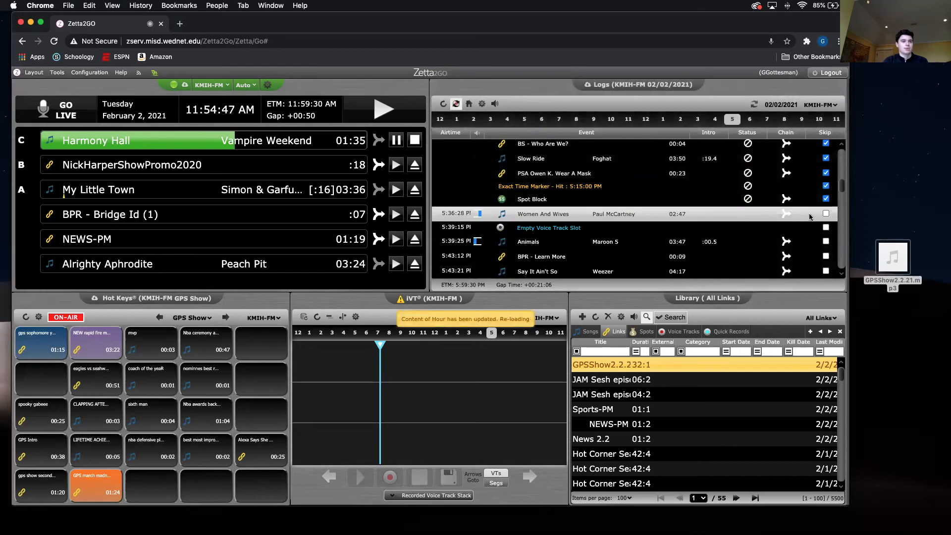
pyautogui.click(825, 214)
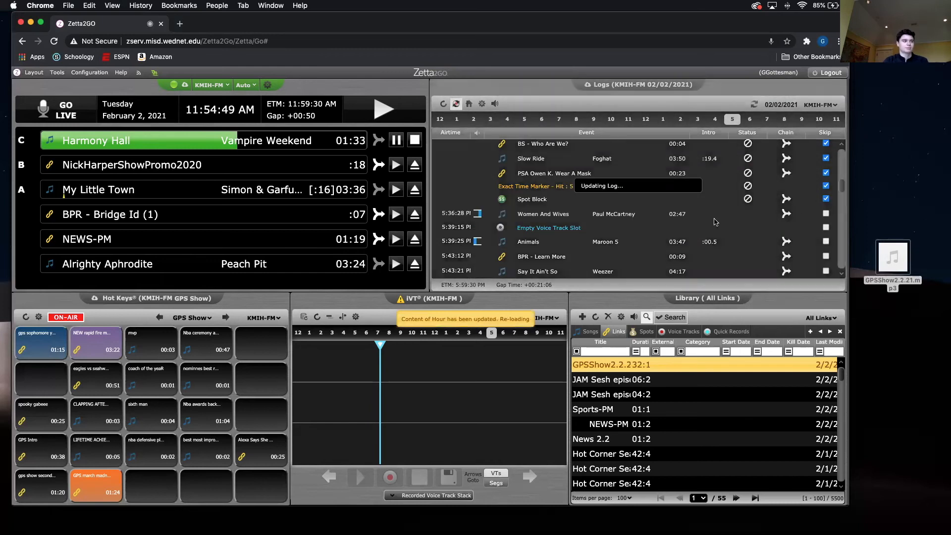
pyautogui.click(826, 228)
pyautogui.click(825, 220)
pyautogui.click(826, 235)
pyautogui.click(825, 249)
pyautogui.scroll(-1, 718, 232)
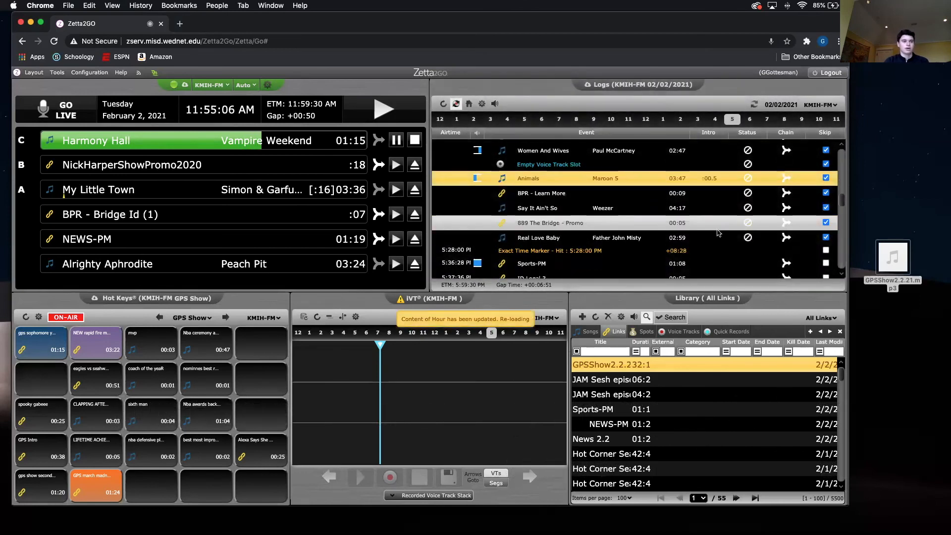
pyautogui.click(825, 252)
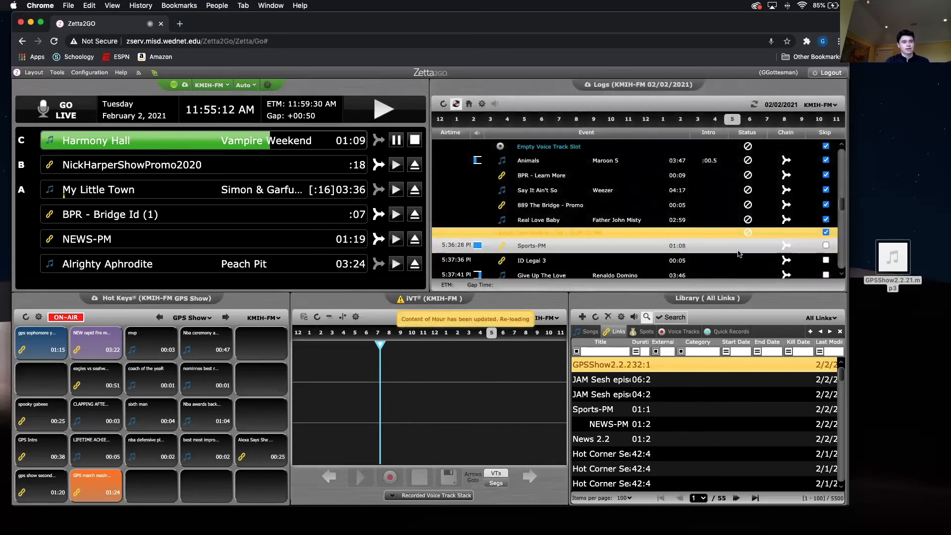
# - Mark Sports-PM, ID Legal 3, Give Up The Love and Oh My Dear Lord as skipped in the 5 PM hour
pyautogui.scroll(-2, 738, 253)
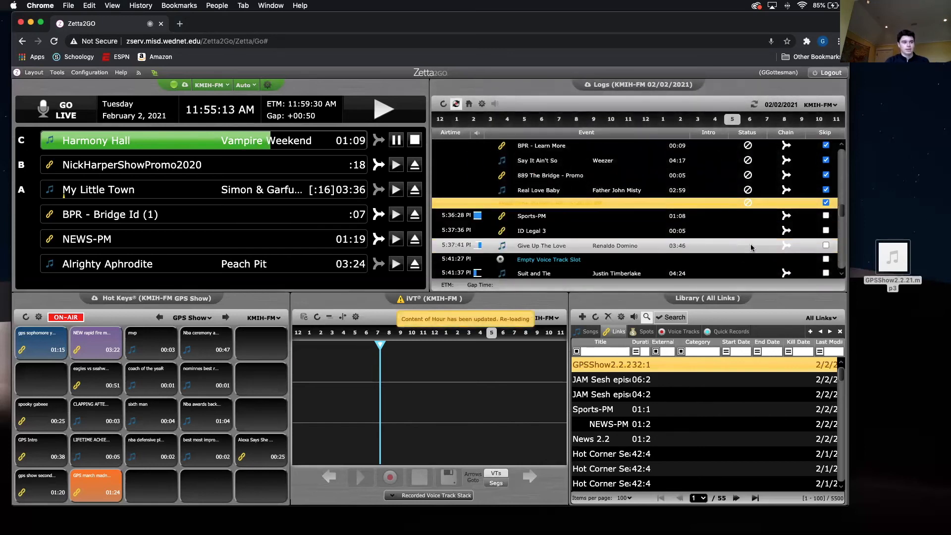
pyautogui.click(826, 216)
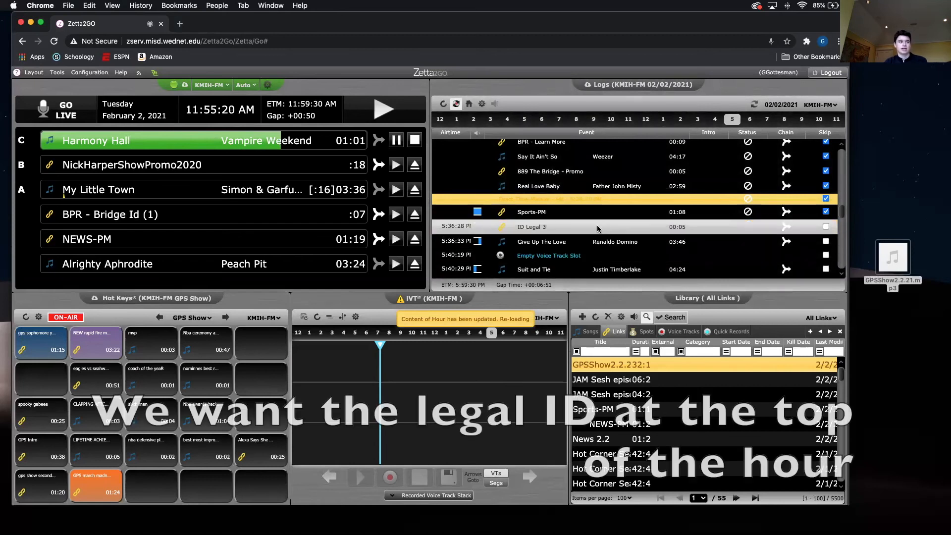
pyautogui.click(825, 228)
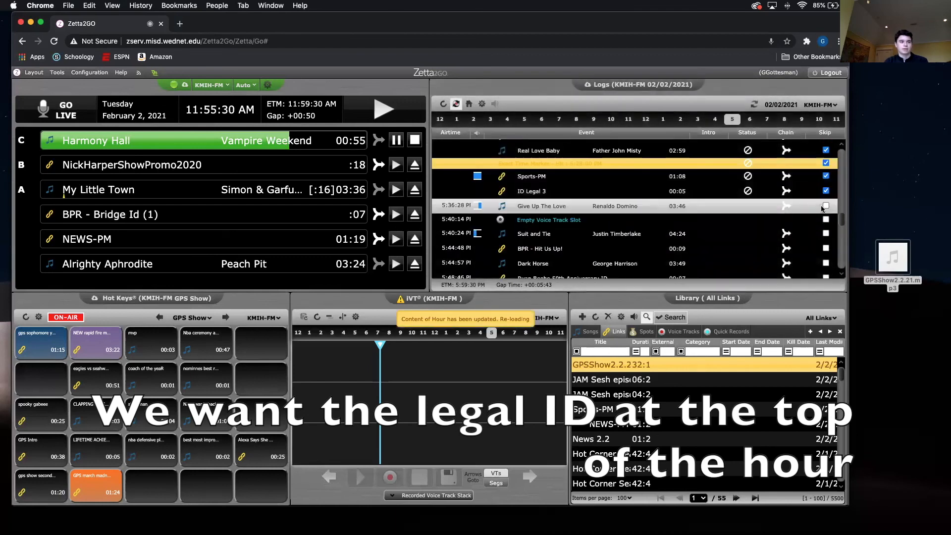
pyautogui.click(825, 206)
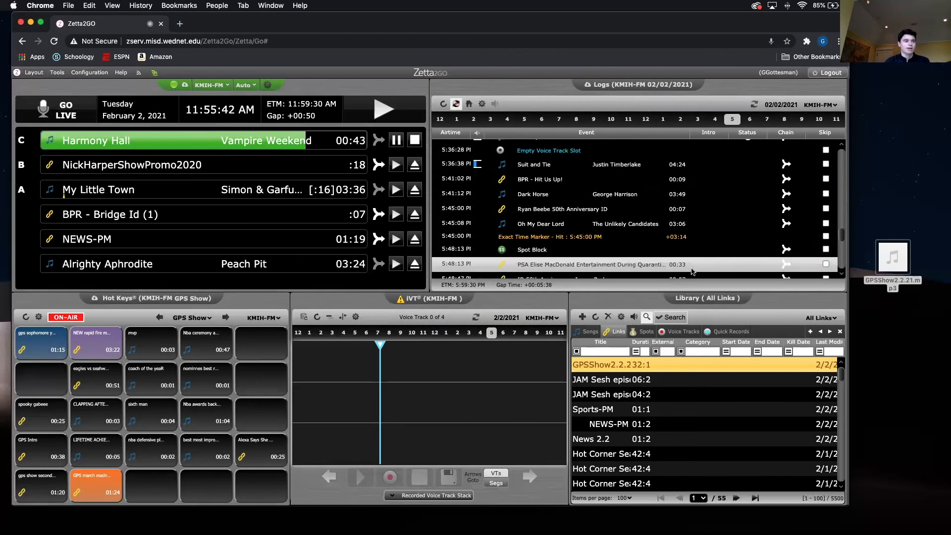
pyautogui.scroll(2, 692, 272)
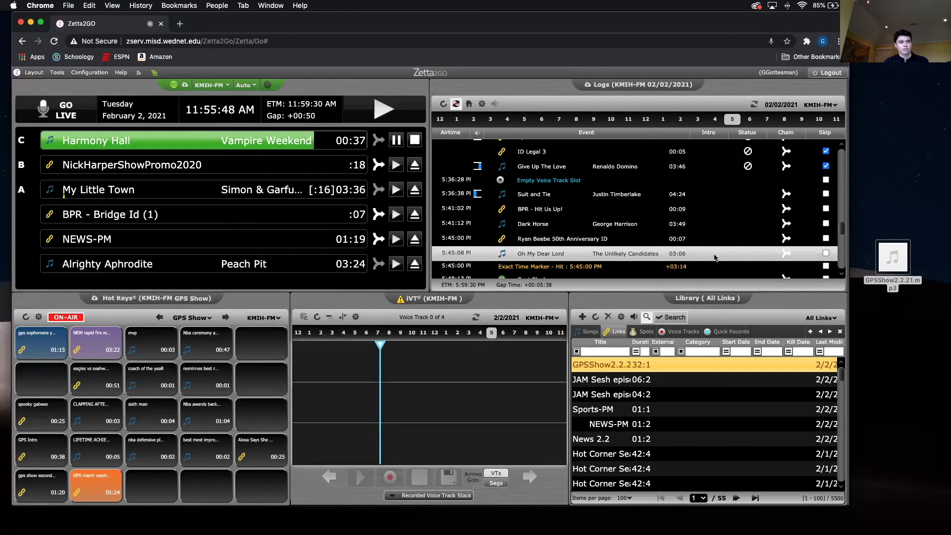
pyautogui.click(827, 254)
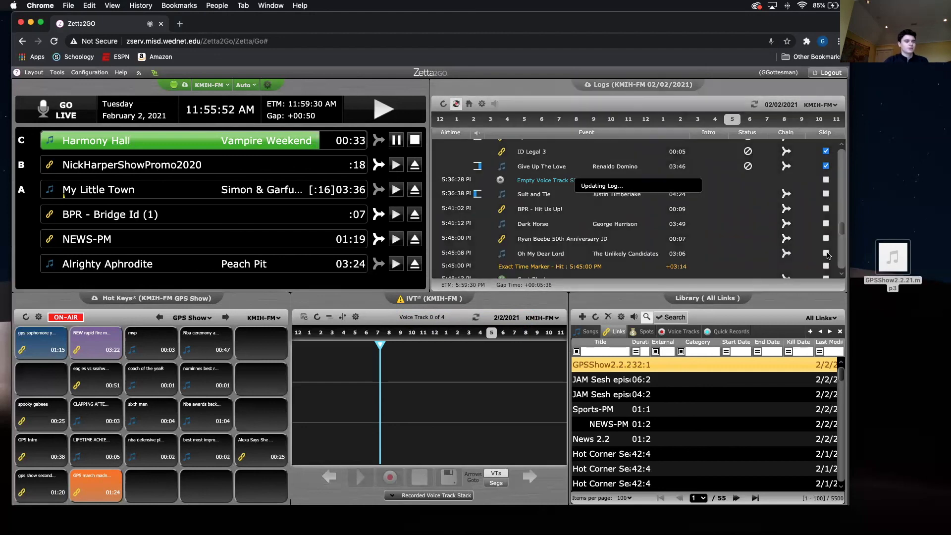